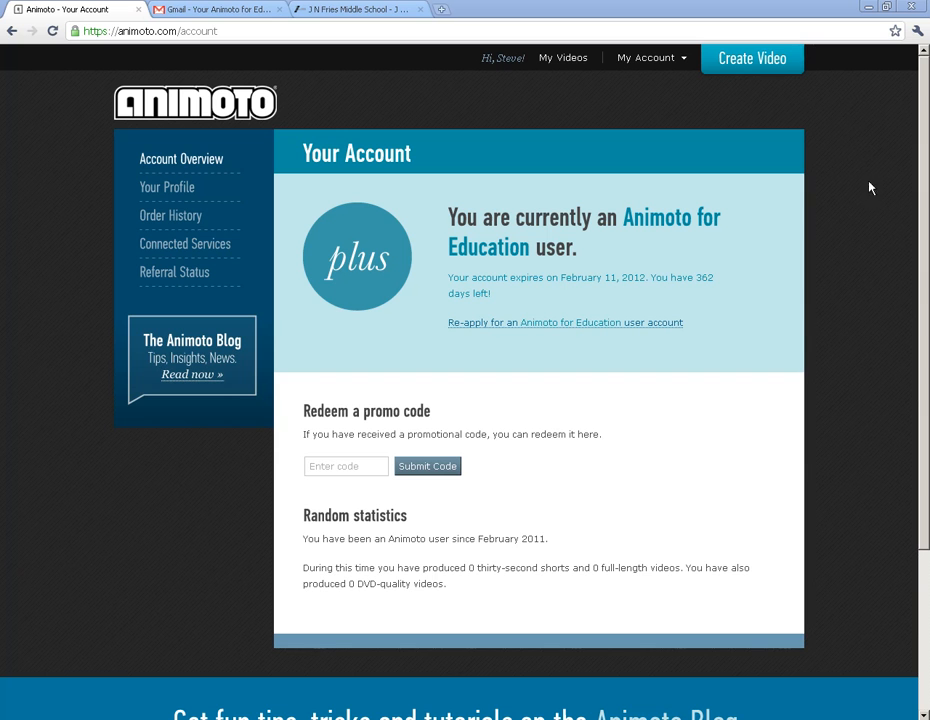
Start a new video in the Simplicity style and dismiss the tip about video clips.
{"action": "left_click", "coordinate": [752, 66]}
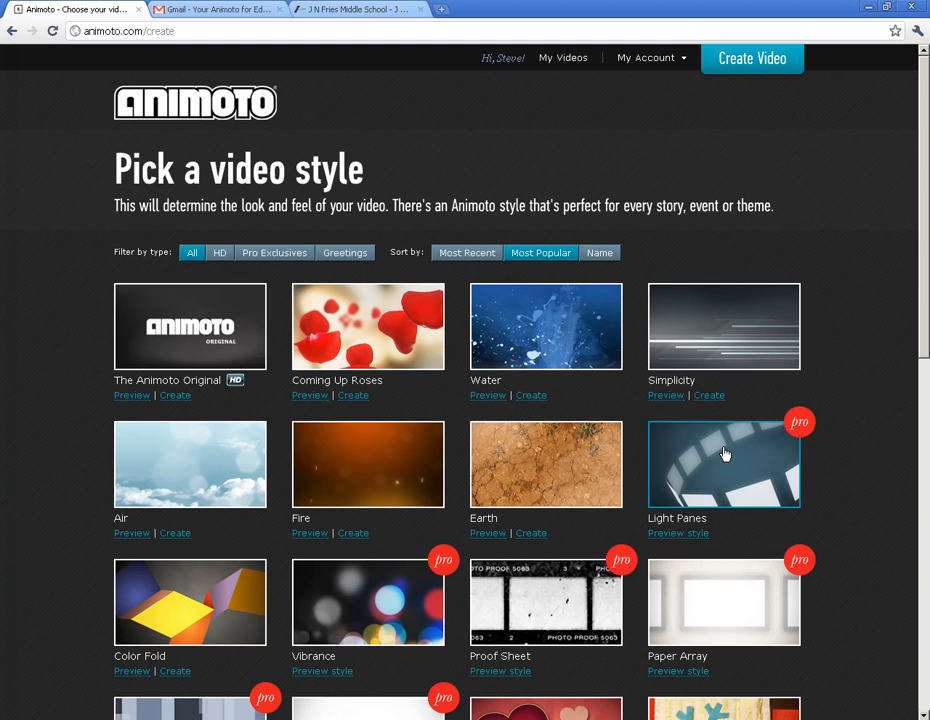
{"action": "scroll", "coordinate": [905, 482], "scroll_direction": "down", "scroll_amount": 3}
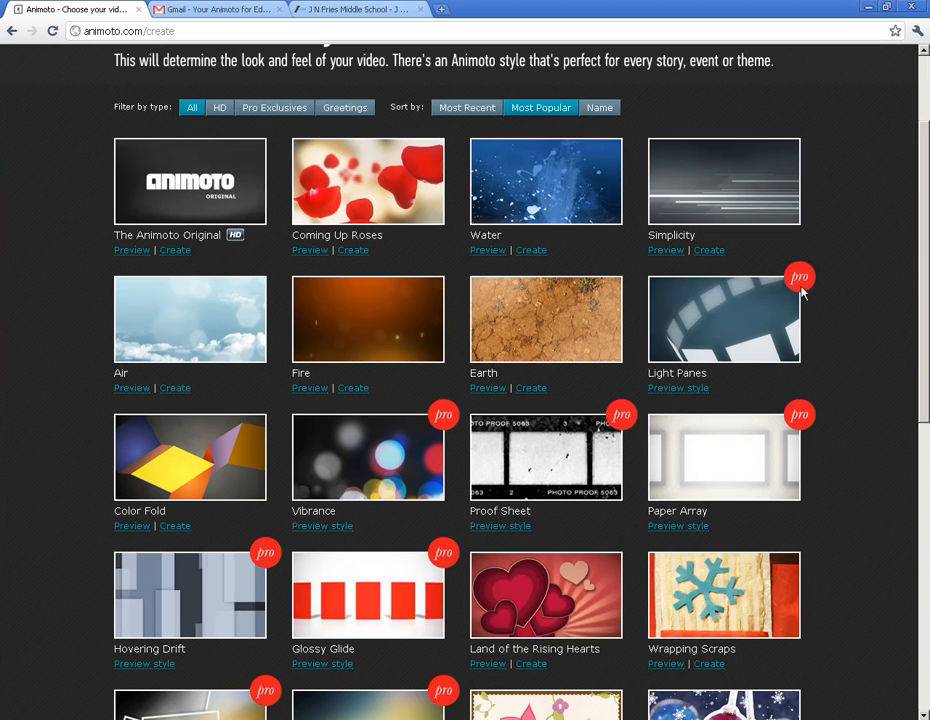
{"action": "scroll", "coordinate": [849, 423], "scroll_direction": "down", "scroll_amount": 3}
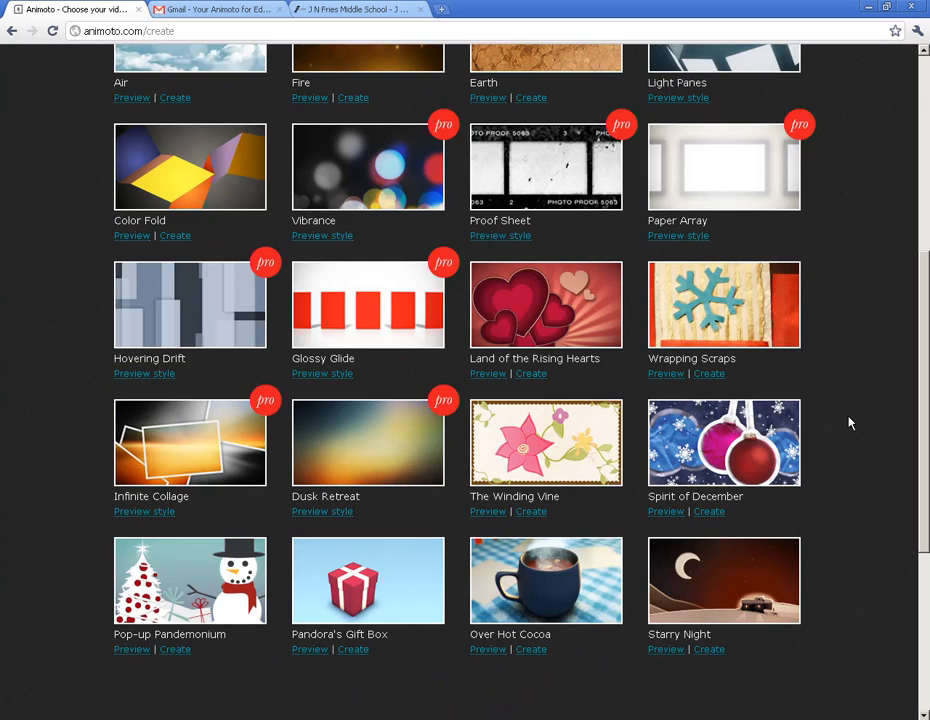
{"action": "scroll", "coordinate": [850, 430], "scroll_direction": "up", "scroll_amount": 4}
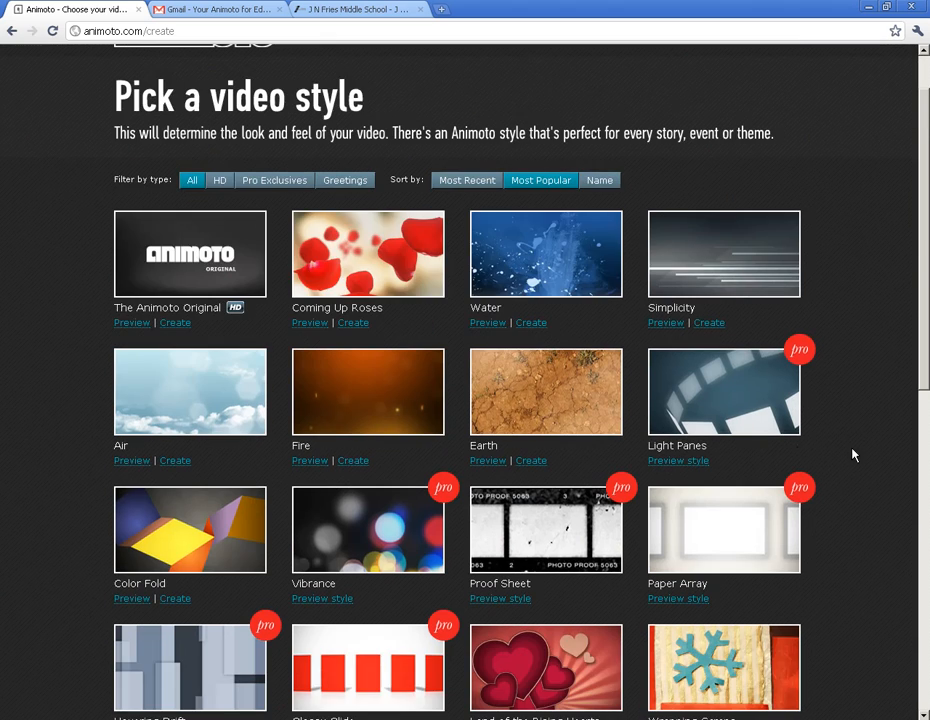
{"action": "scroll", "coordinate": [853, 453], "scroll_direction": "up", "scroll_amount": 2}
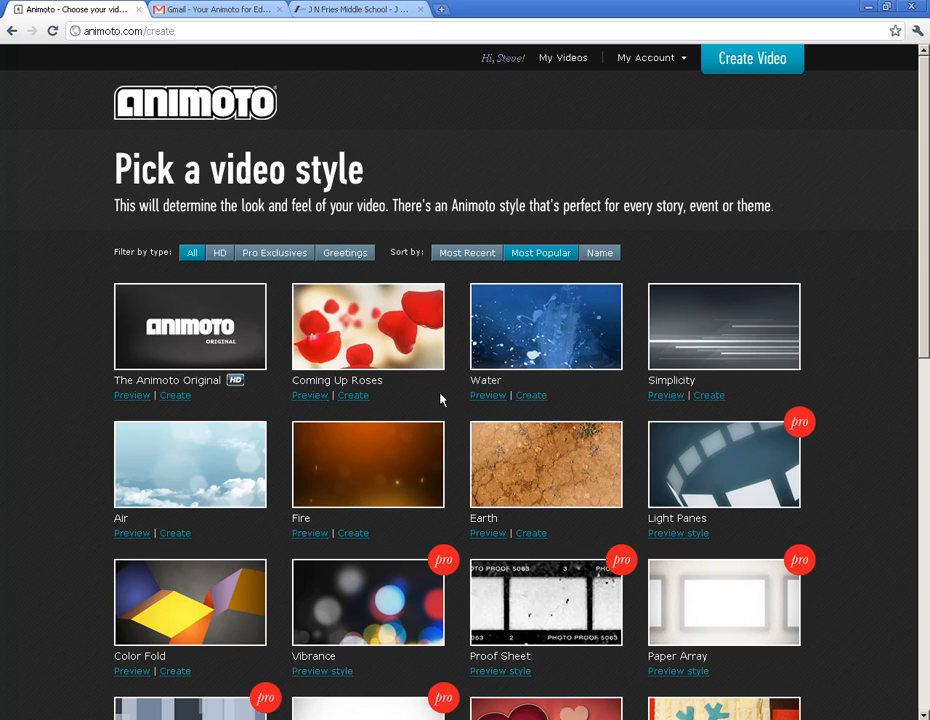
{"action": "left_click", "coordinate": [707, 396]}
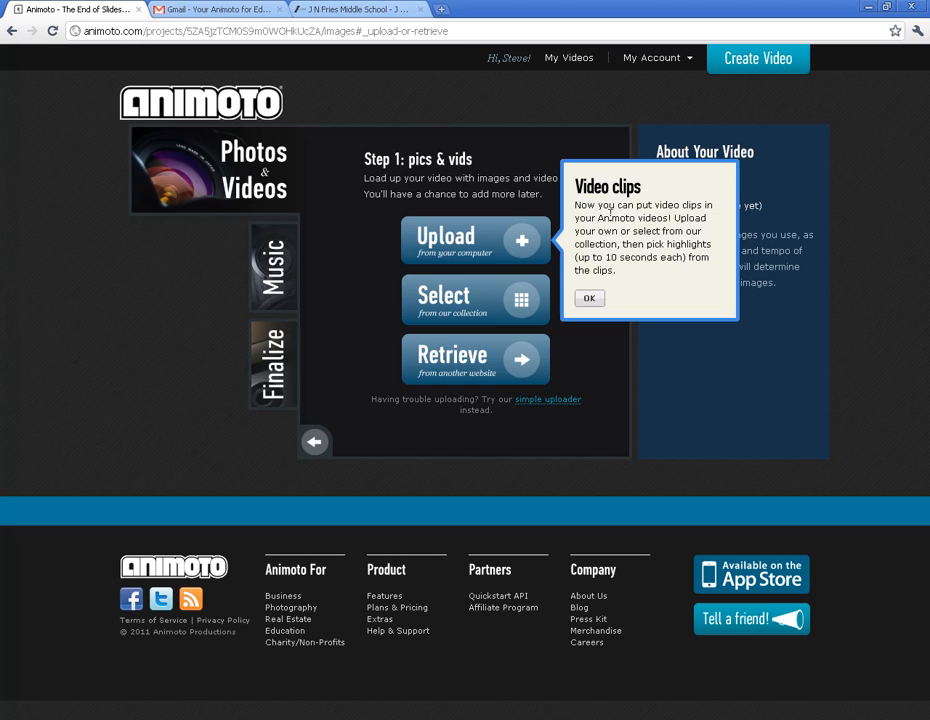
{"action": "left_click", "coordinate": [590, 299]}
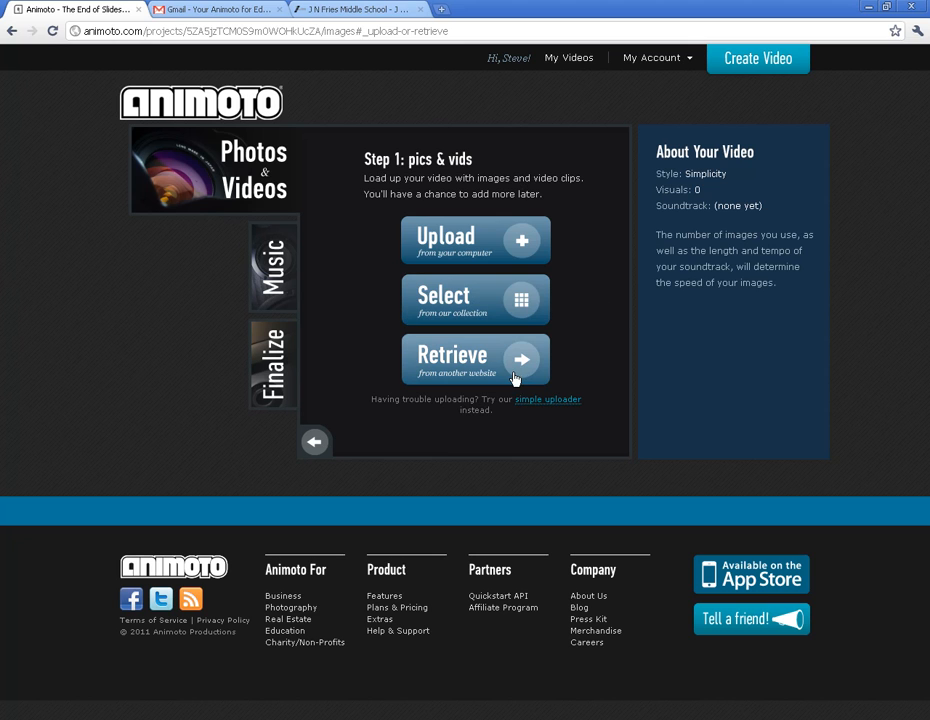
{"action": "left_click", "coordinate": [519, 242]}
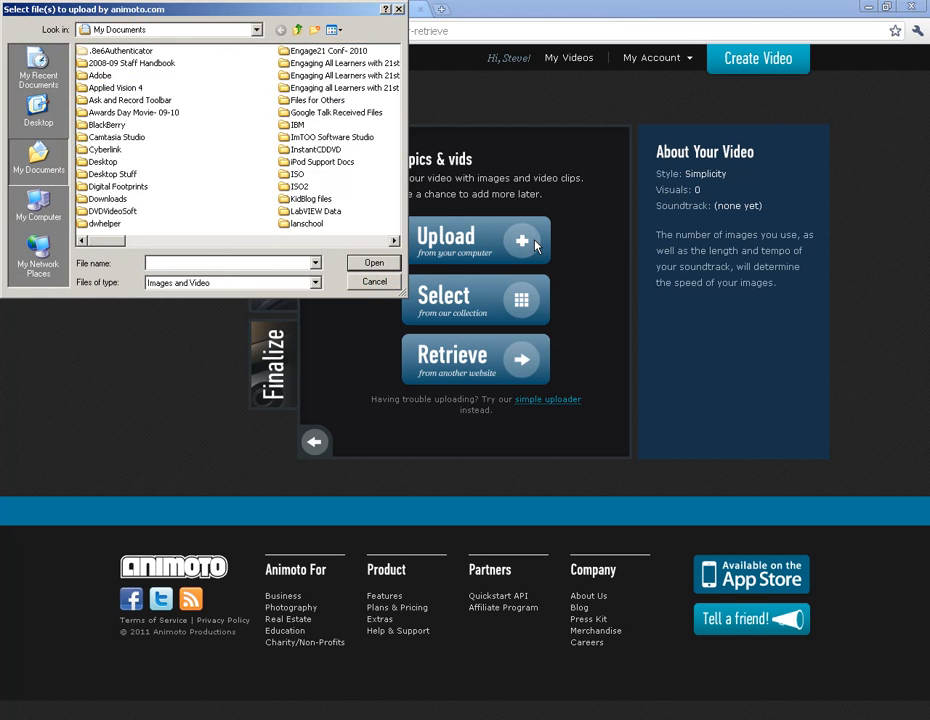
{"action": "left_click_drag", "start_coordinate": [98, 241], "coordinate": [128, 250]}
{"action": "left_click", "coordinate": [372, 282]}
Add the monarch butterfly picture from the Nature image collection to the video.
{"action": "left_click", "coordinate": [476, 299]}
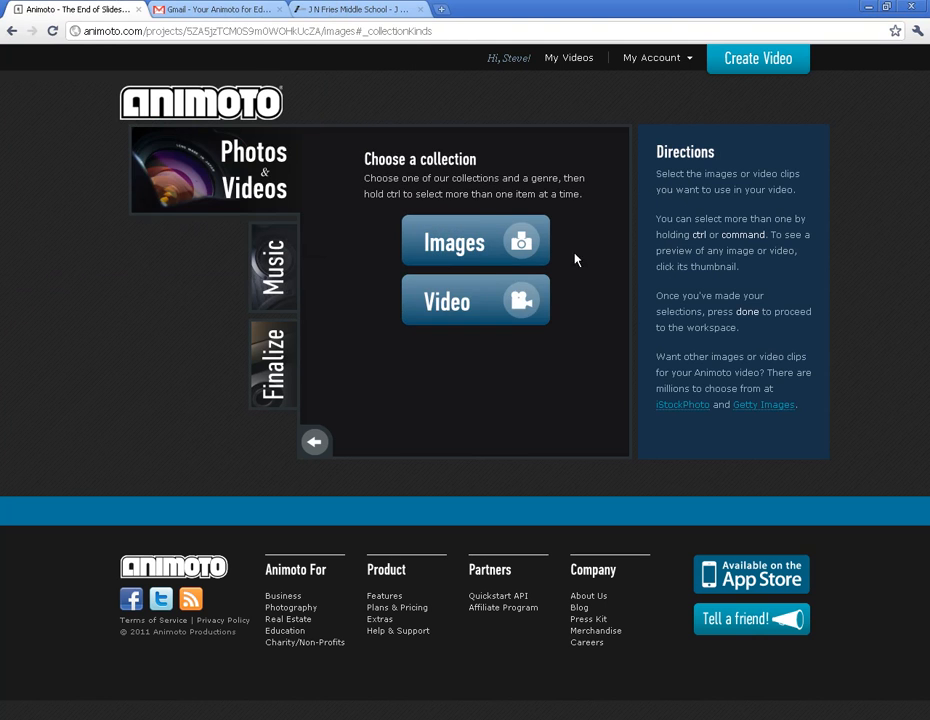
{"action": "left_click", "coordinate": [436, 242]}
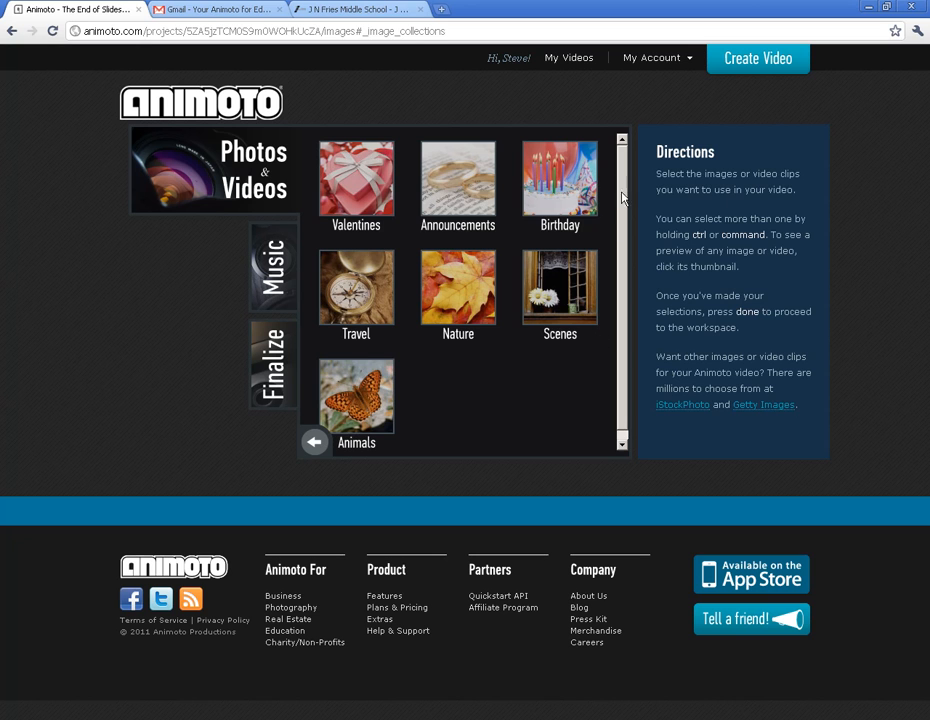
{"action": "left_click", "coordinate": [450, 282]}
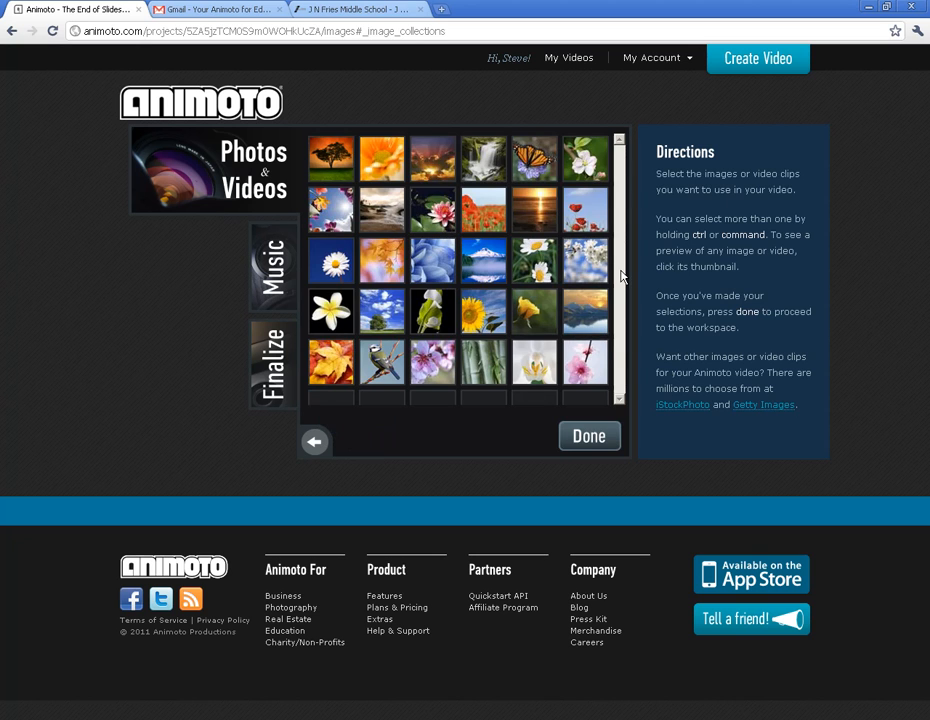
{"action": "left_click", "coordinate": [534, 158]}
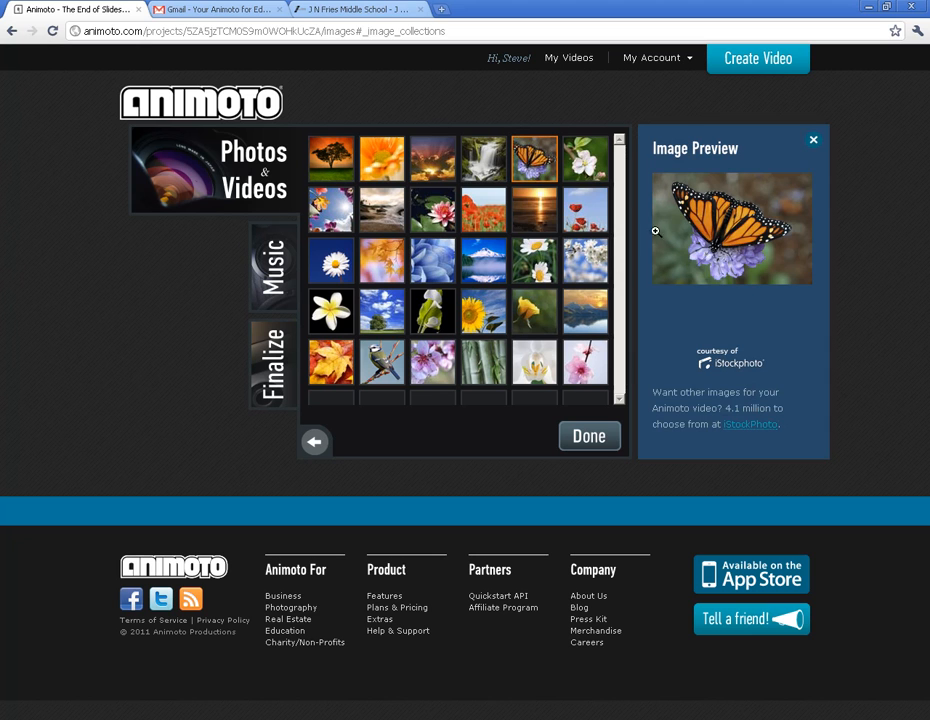
{"action": "left_click", "coordinate": [581, 448]}
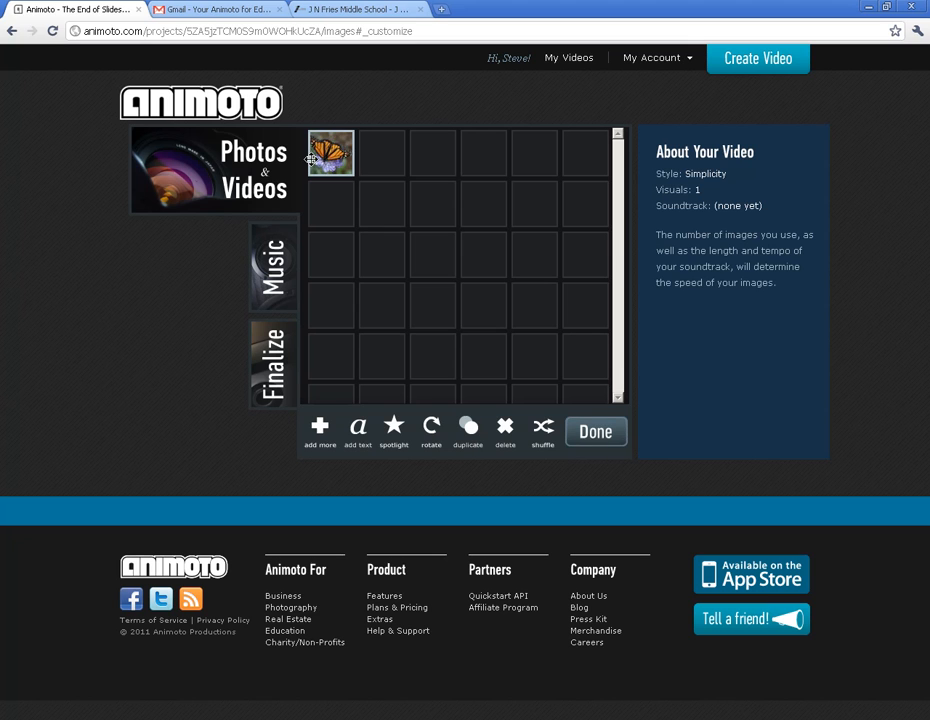
Open the options for adding more visuals and view the photo services that images can be retrieved from.
{"action": "left_click", "coordinate": [320, 430]}
{"action": "left_click", "coordinate": [513, 366]}
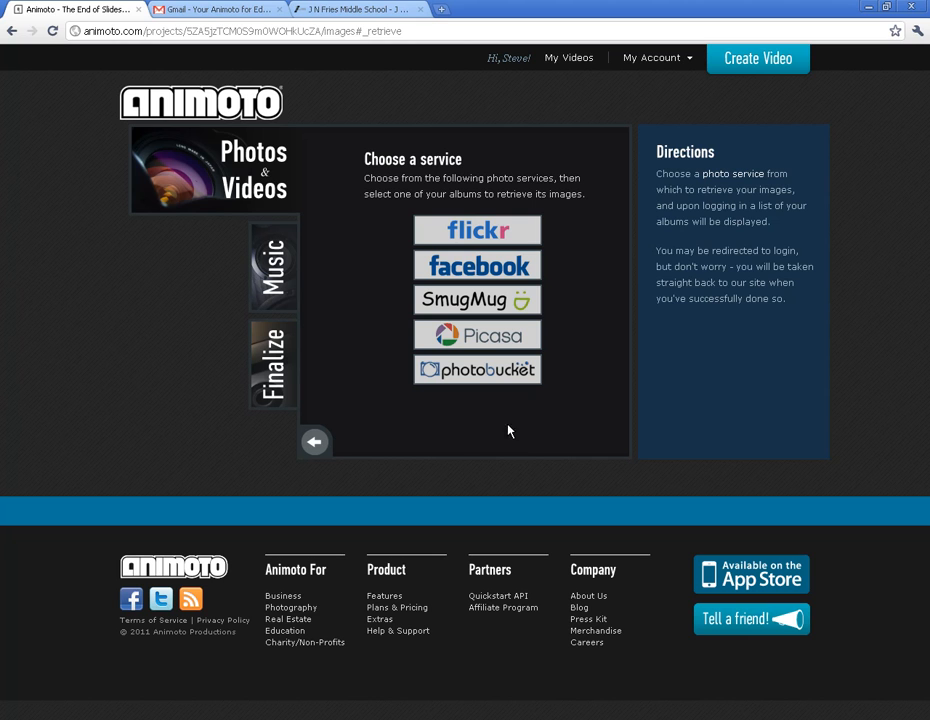
{"action": "left_click", "coordinate": [315, 441]}
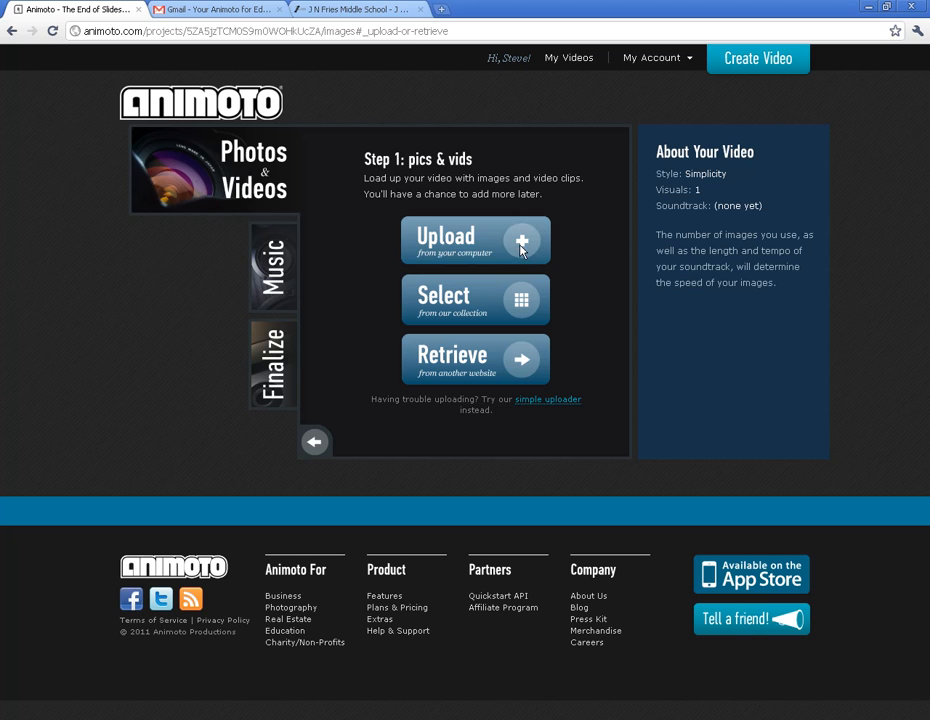
Upload ellis 1.jpg, Elvis1 copy.jpg and footprint.jpg from the My Pictures folder.
{"action": "left_click", "coordinate": [475, 240]}
{"action": "left_click_drag", "start_coordinate": [121, 249], "coordinate": [23, 245]}
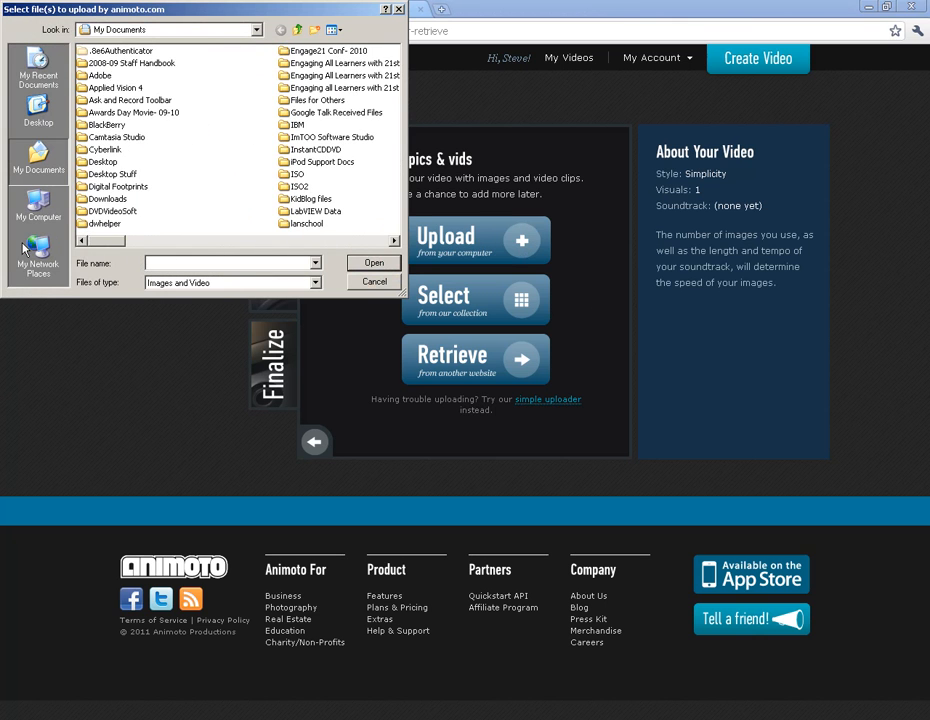
{"action": "left_click", "coordinate": [317, 242]}
{"action": "double_click", "coordinate": [314, 149]}
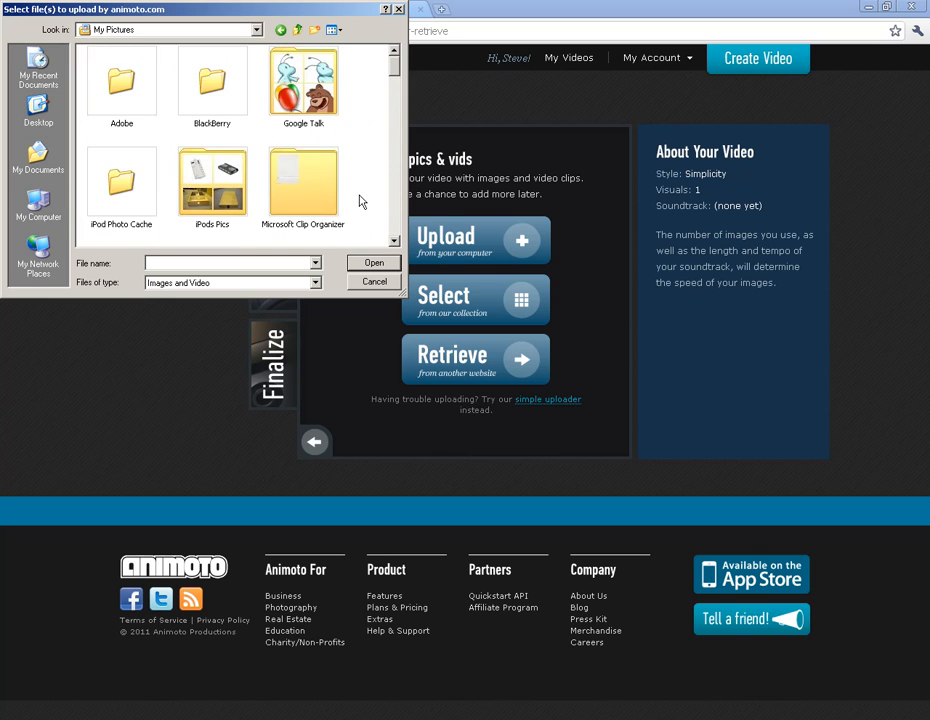
{"action": "scroll", "coordinate": [357, 200], "scroll_direction": "down", "scroll_amount": 3}
{"action": "left_click", "coordinate": [212, 140]}
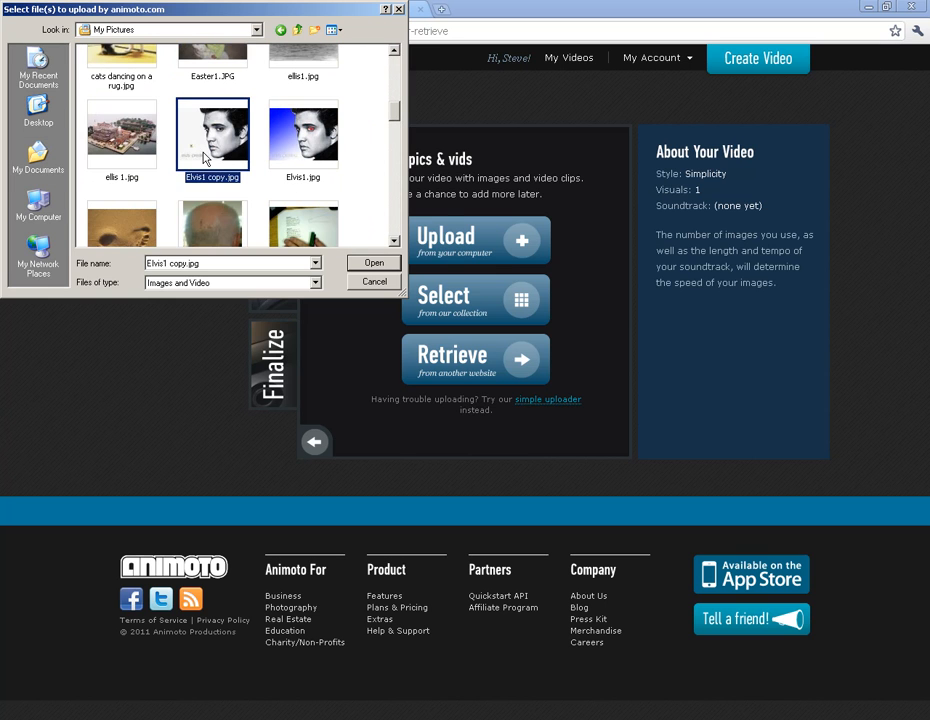
{"action": "left_click", "coordinate": [120, 126], "text": "ctrl"}
{"action": "scroll", "coordinate": [123, 128], "scroll_direction": "down", "scroll_amount": 2}
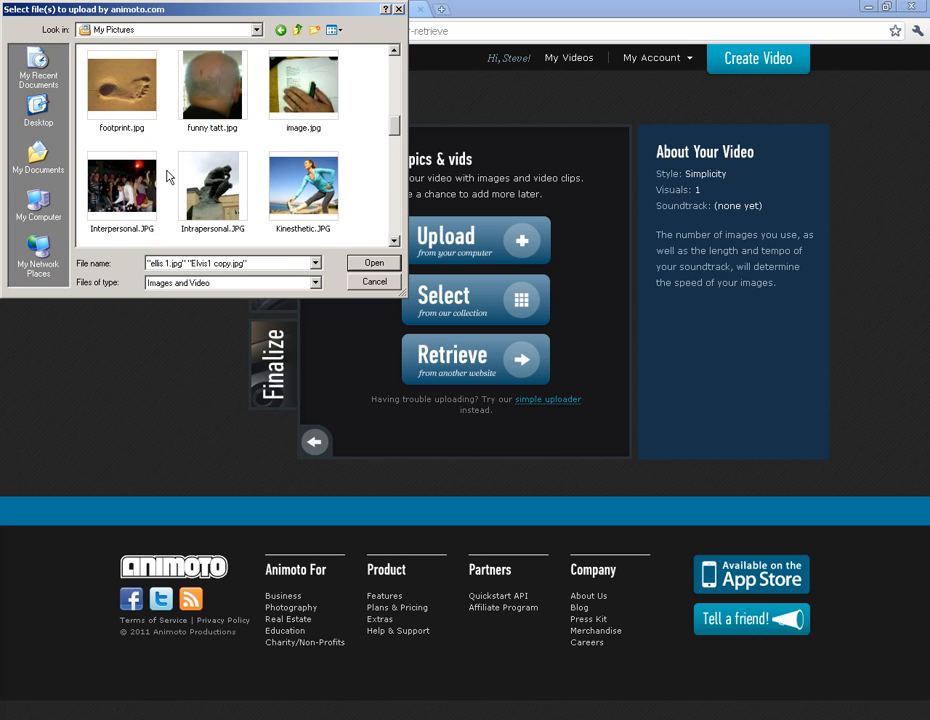
{"action": "left_click", "coordinate": [122, 106], "text": "ctrl"}
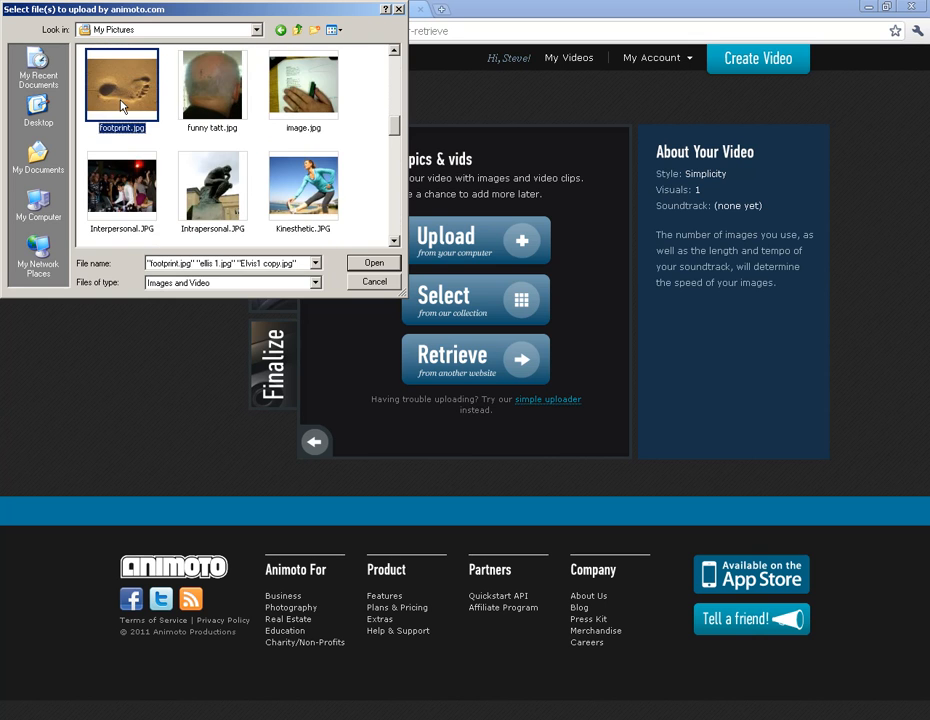
{"action": "left_click", "coordinate": [374, 263]}
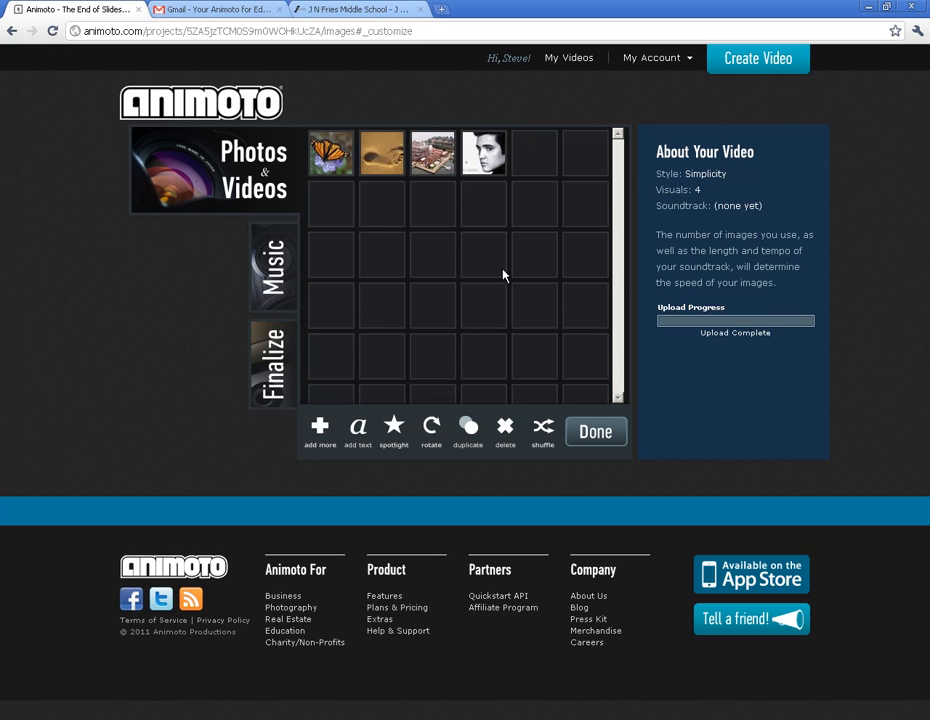
Move the aerial building photo to first place and the Elvis image ahead of the footprint, and spotlight the butterfly.
{"action": "left_click_drag", "start_coordinate": [392, 162], "coordinate": [318, 163]}
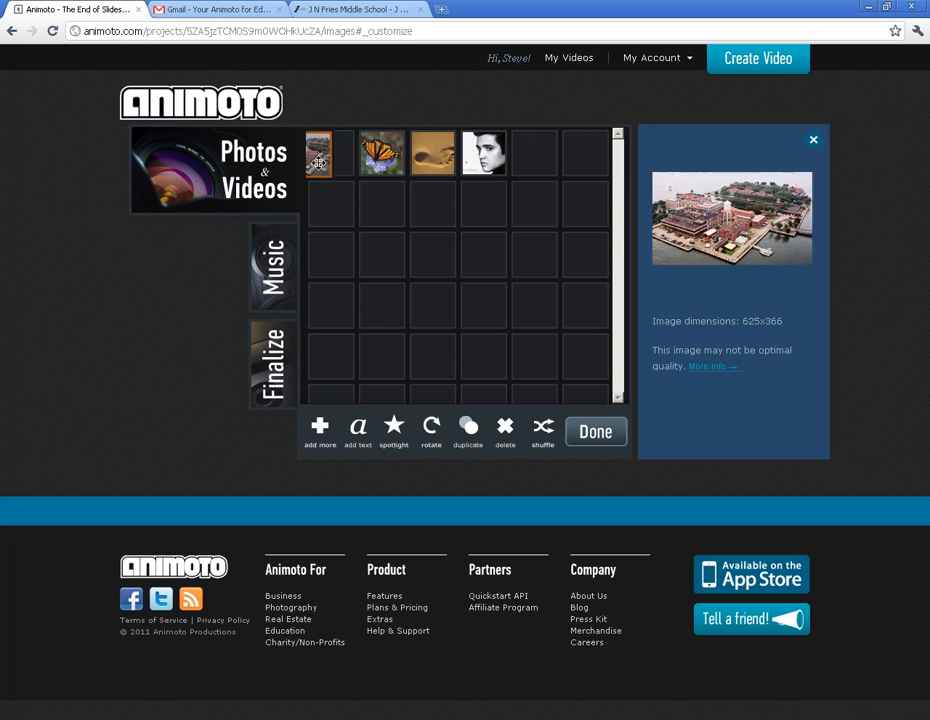
{"action": "left_click_drag", "start_coordinate": [484, 153], "coordinate": [388, 163]}
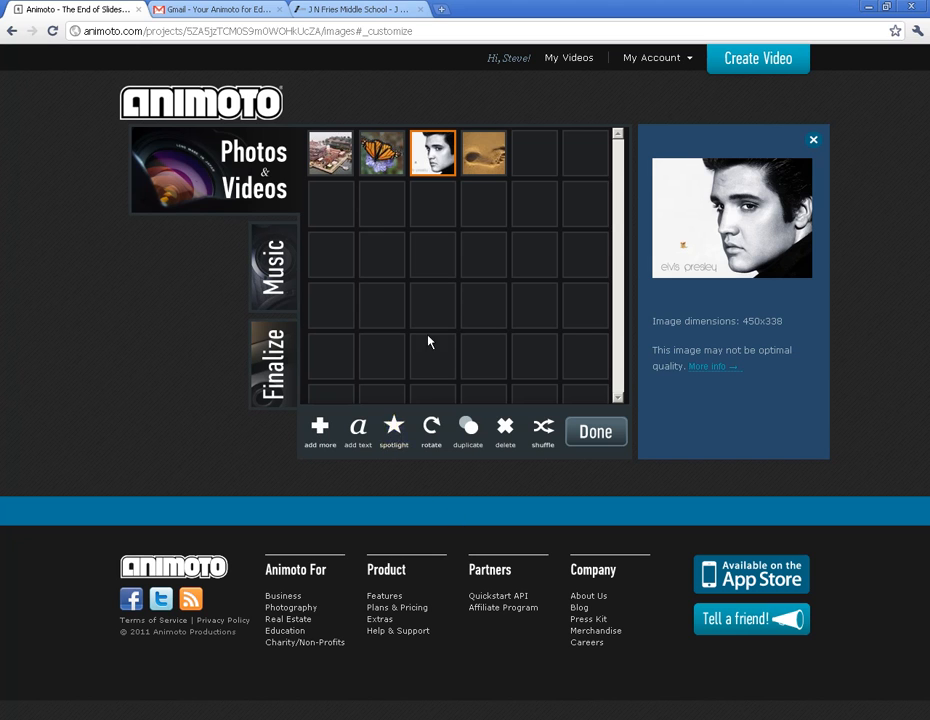
{"action": "left_click", "coordinate": [372, 157]}
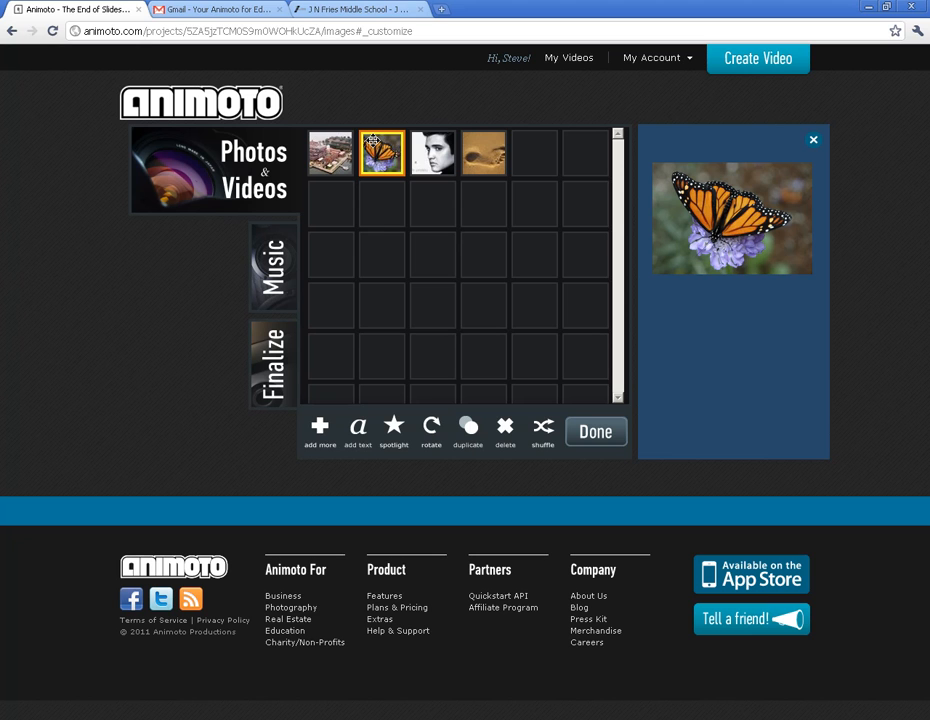
{"action": "left_click", "coordinate": [432, 152]}
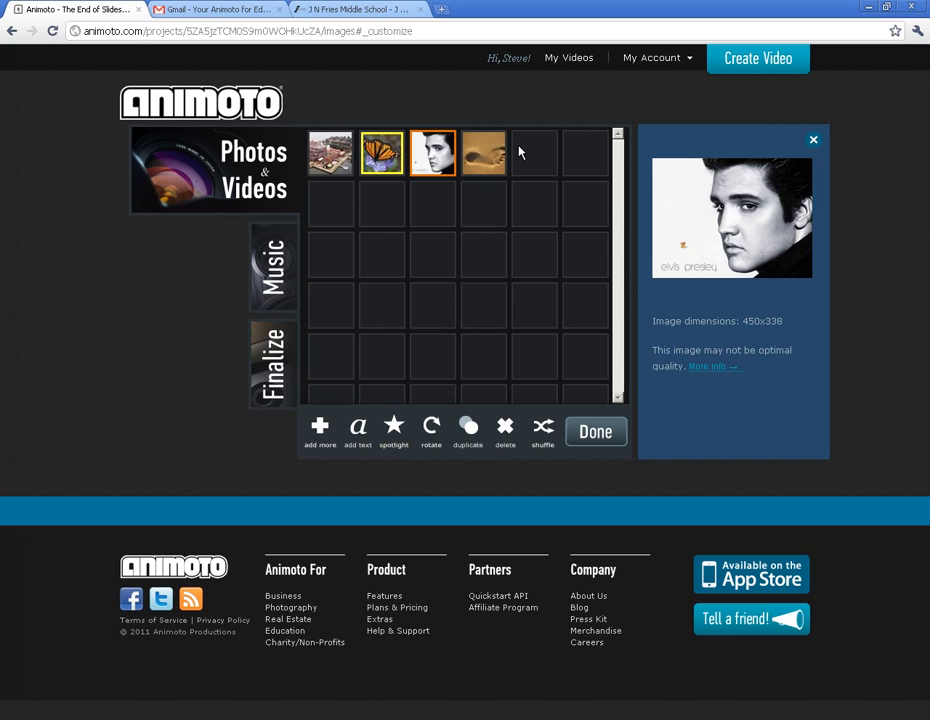
{"action": "left_click", "coordinate": [432, 437]}
{"action": "left_click", "coordinate": [432, 437]}
{"action": "left_click", "coordinate": [432, 437]}
{"action": "left_click", "coordinate": [432, 437]}
{"action": "left_click", "coordinate": [543, 430]}
{"action": "left_click", "coordinate": [502, 383]}
Add a text slide titled "Test Animoto" with the author's name as subtitle, place it first, and finish the visuals.
{"action": "left_click", "coordinate": [359, 431]}
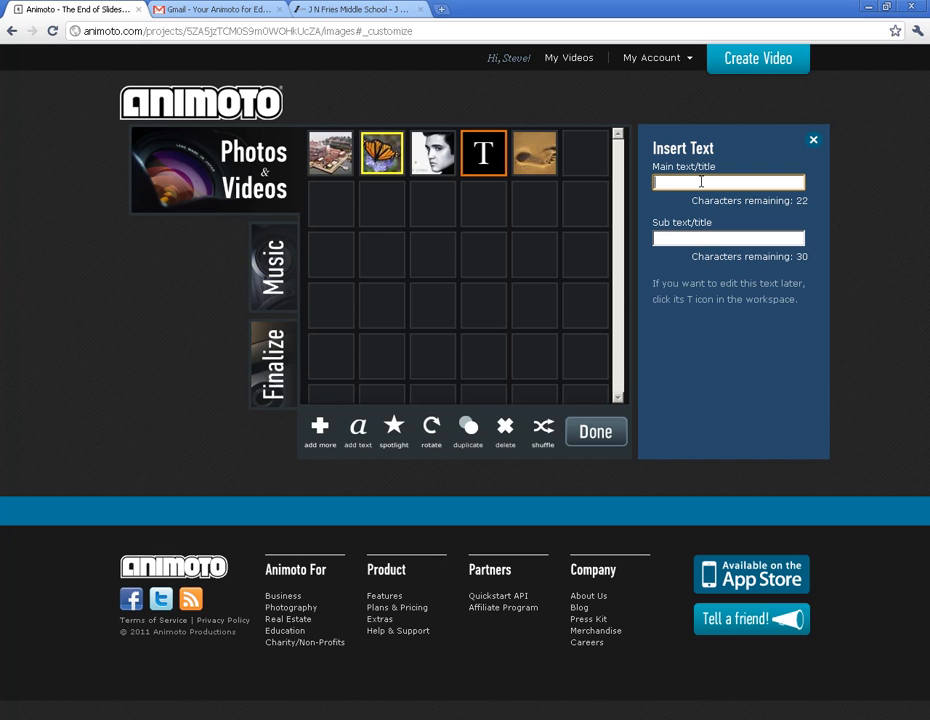
{"action": "type", "text": "Test Animoto"}
{"action": "key", "text": "Tab"}
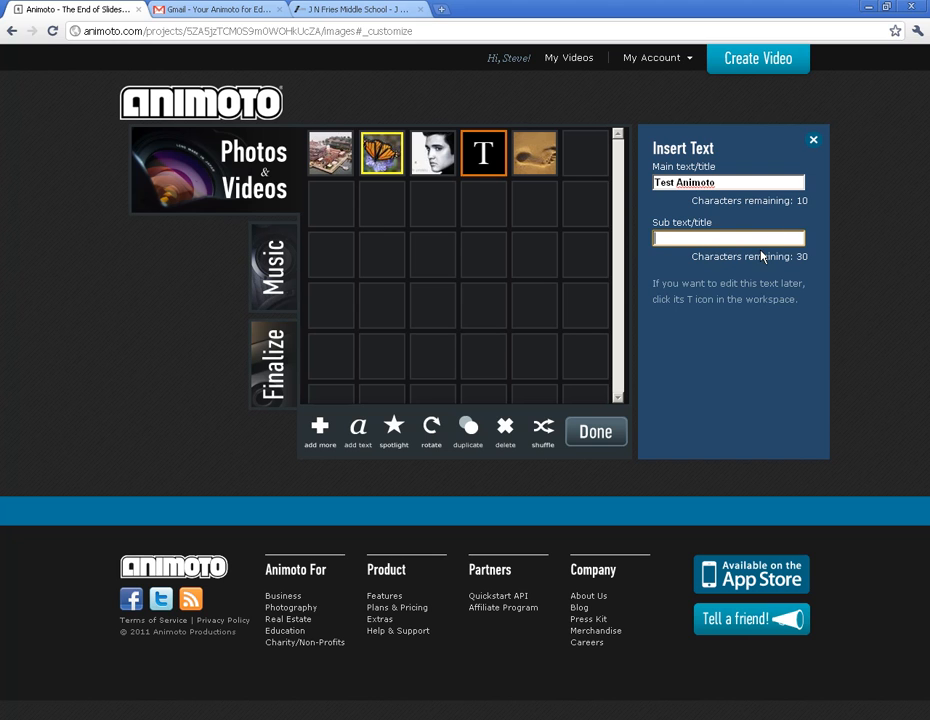
{"action": "type", "text": "Steve Johnson"}
{"action": "left_click", "coordinate": [481, 158]}
{"action": "left_click_drag", "start_coordinate": [481, 158], "coordinate": [331, 155]}
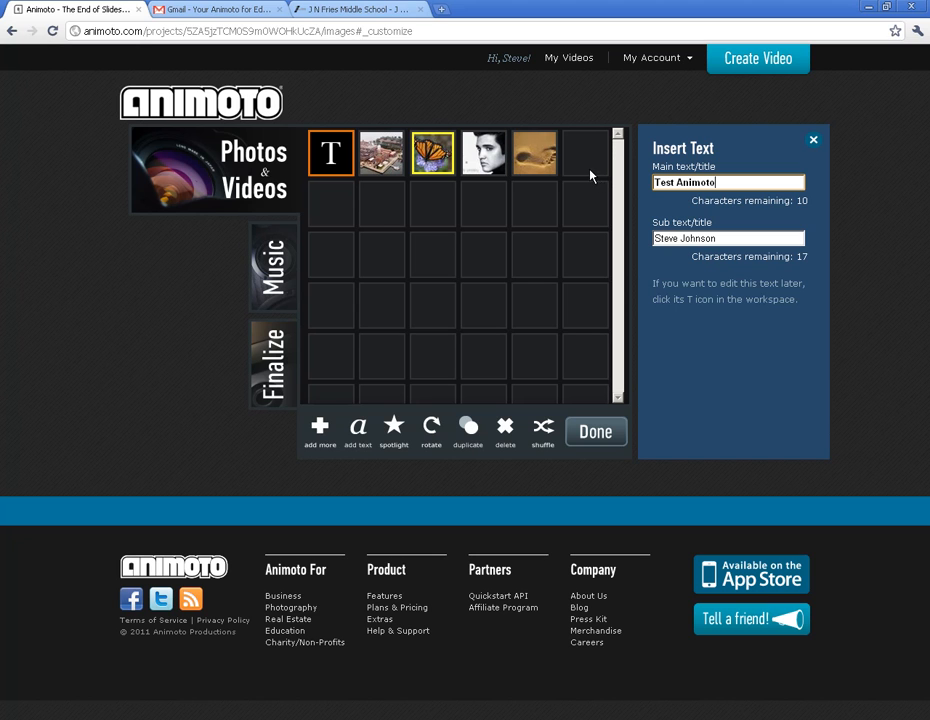
{"action": "left_click", "coordinate": [596, 433]}
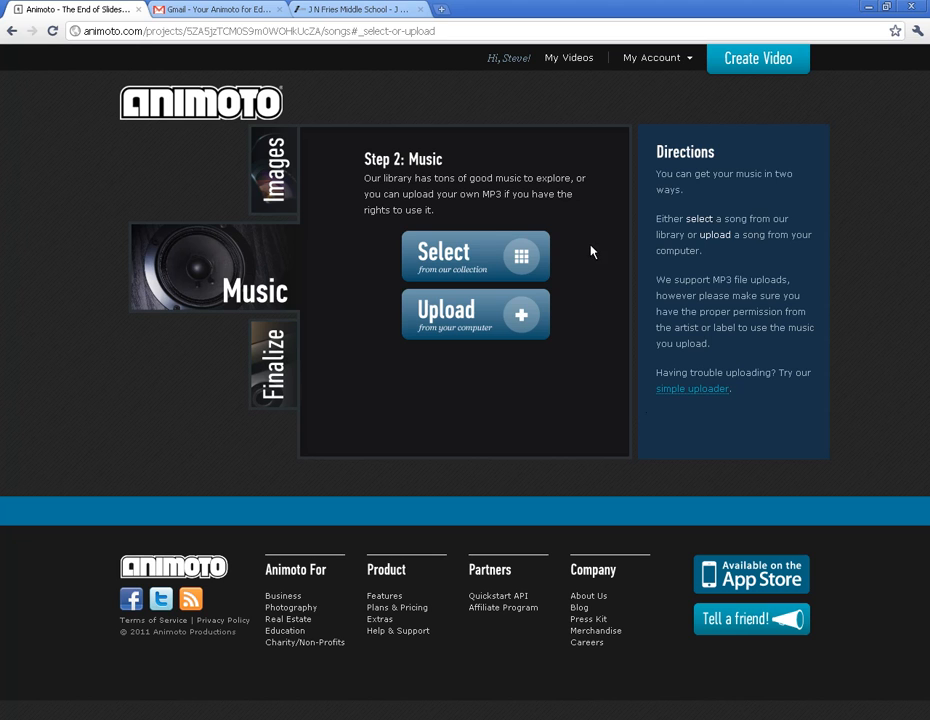
Browse the Featured Tracks in the site's music collection and return to the music source options.
{"action": "left_click", "coordinate": [447, 257]}
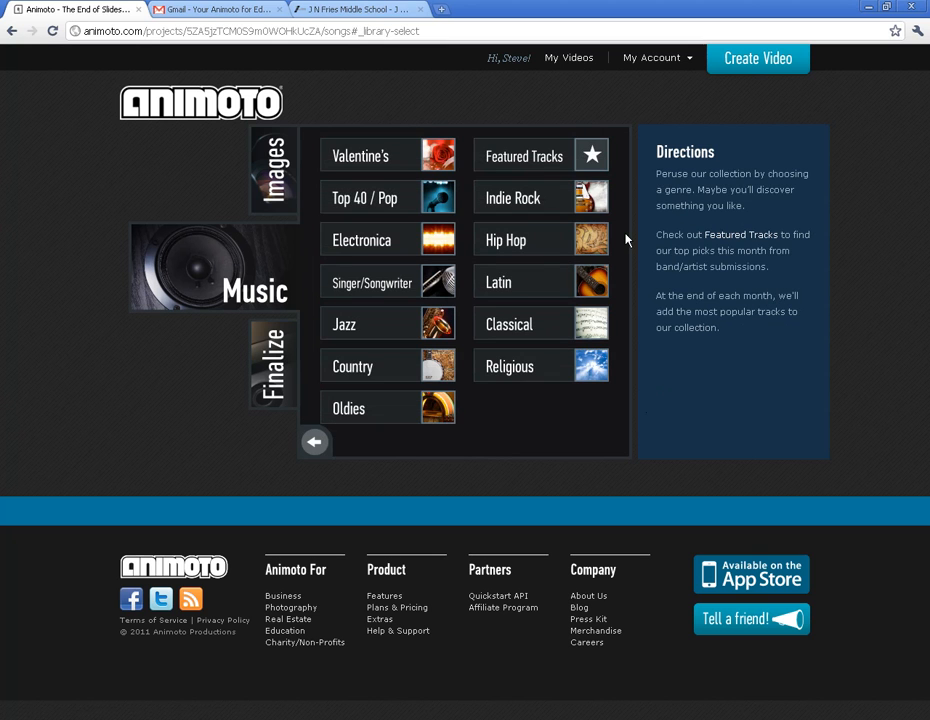
{"action": "left_click", "coordinate": [534, 157]}
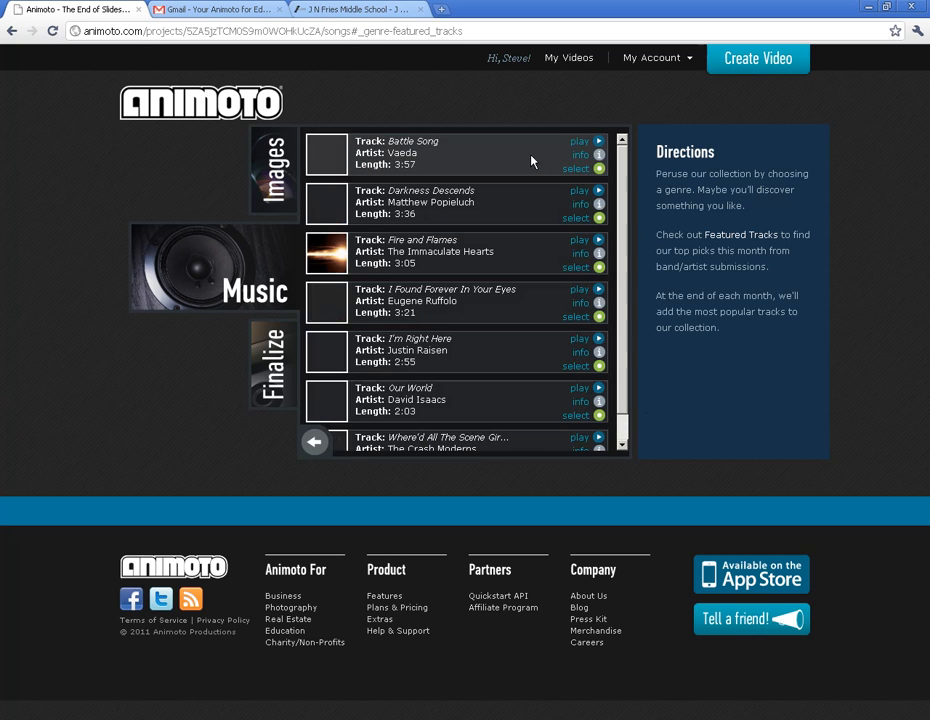
{"action": "mouse_move", "coordinate": [624, 174]}
{"action": "left_mouse_down"}
{"action": "mouse_move", "coordinate": [625, 270]}
{"action": "mouse_move", "coordinate": [627, 181]}
{"action": "left_mouse_up"}
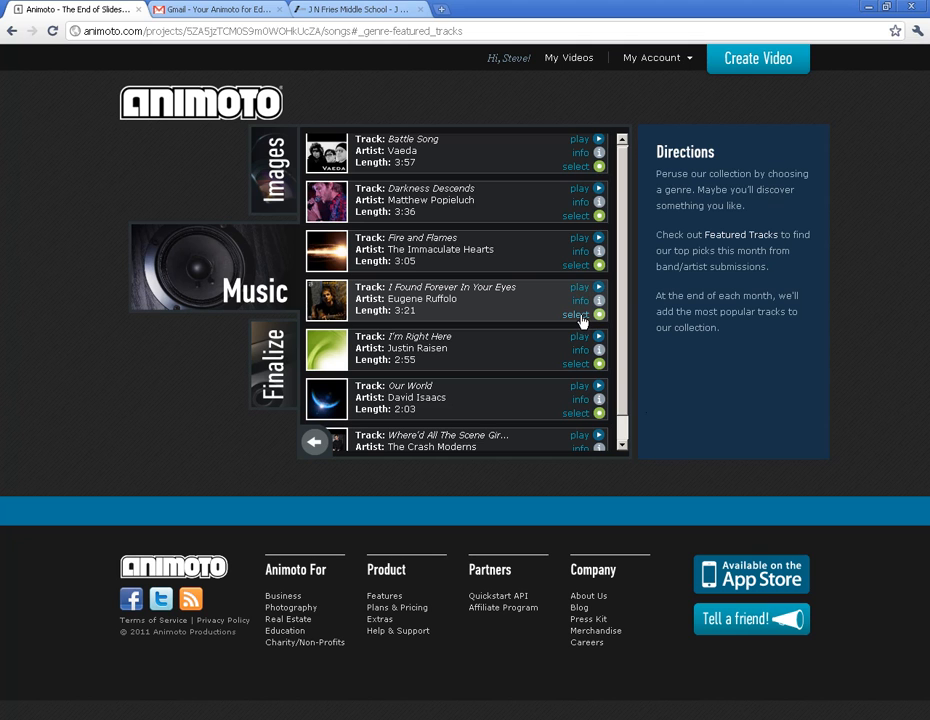
{"action": "left_click", "coordinate": [314, 443]}
{"action": "left_click", "coordinate": [314, 443]}
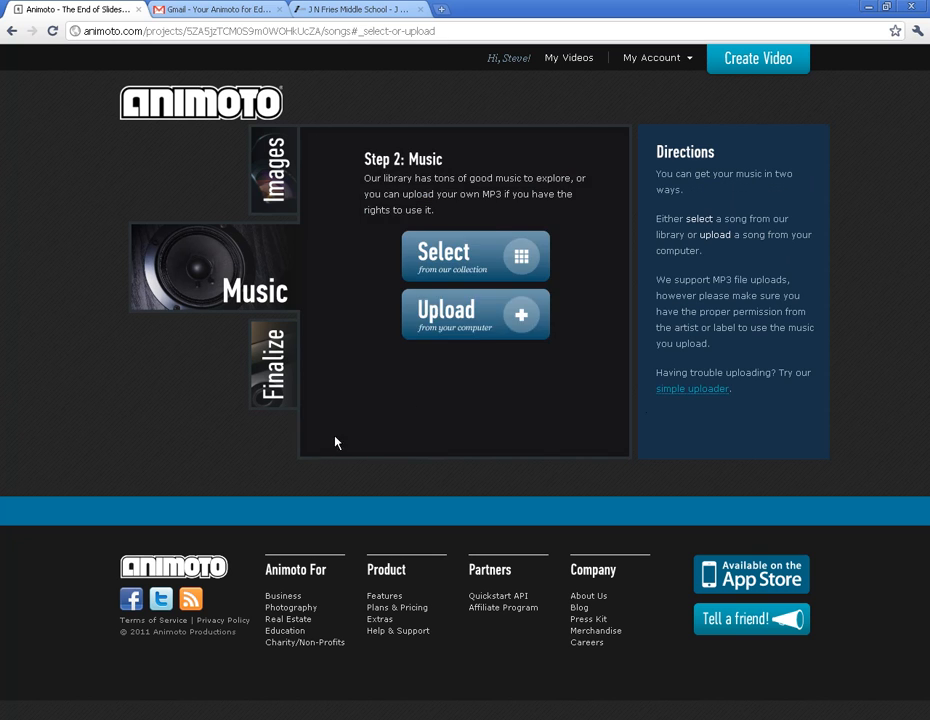
{"action": "left_click", "coordinate": [476, 327]}
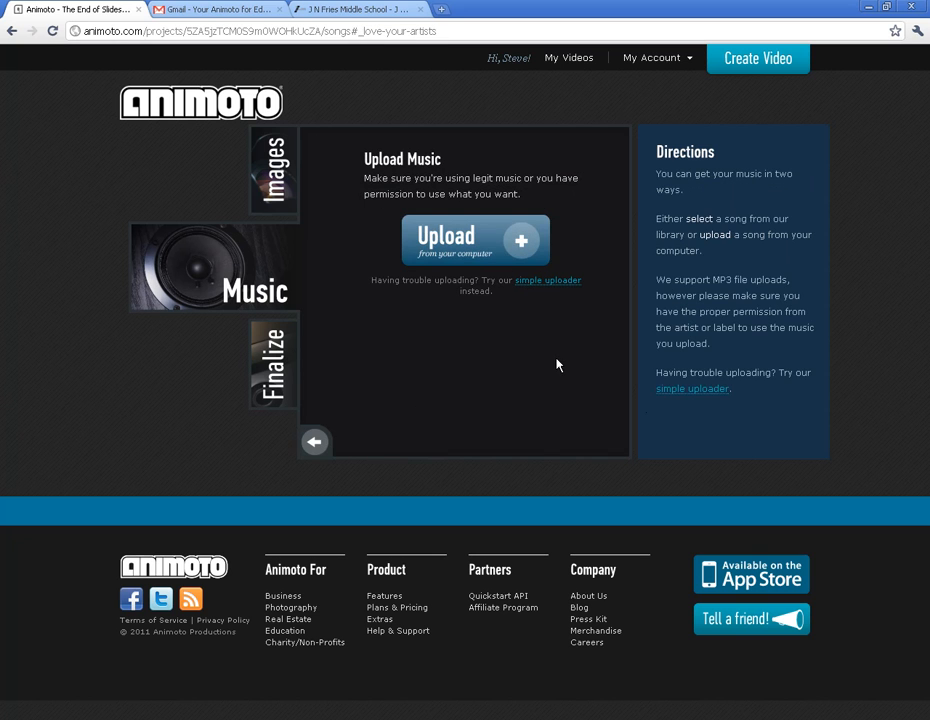
{"action": "left_click", "coordinate": [457, 255]}
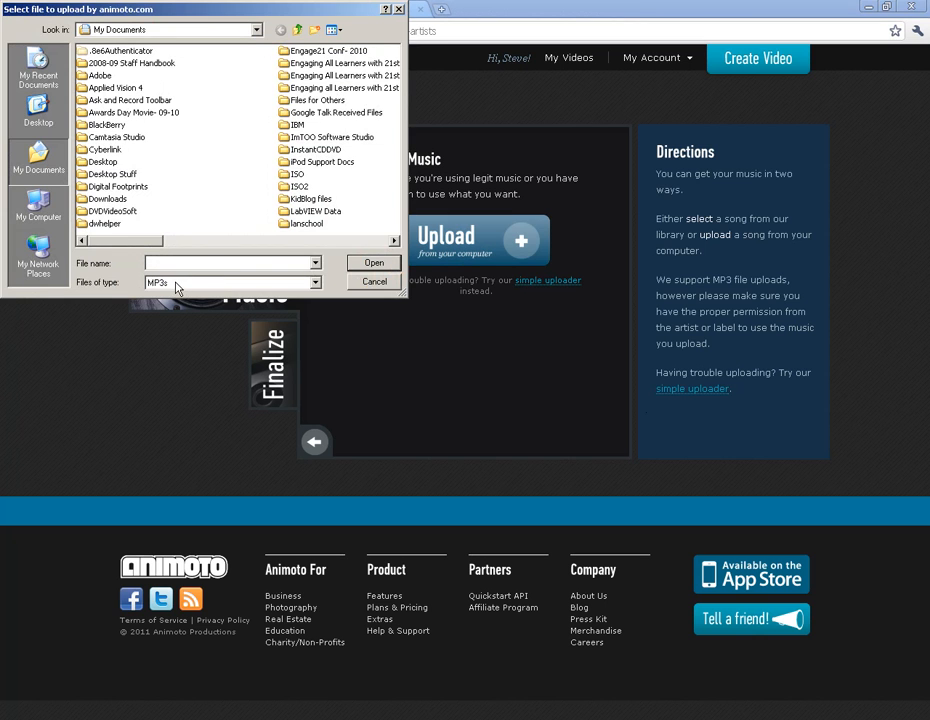
{"action": "mouse_move", "coordinate": [133, 249]}
{"action": "left_mouse_down"}
{"action": "mouse_move", "coordinate": [365, 248]}
{"action": "mouse_move", "coordinate": [137, 247]}
{"action": "left_mouse_up"}
{"action": "left_click", "coordinate": [372, 282]}
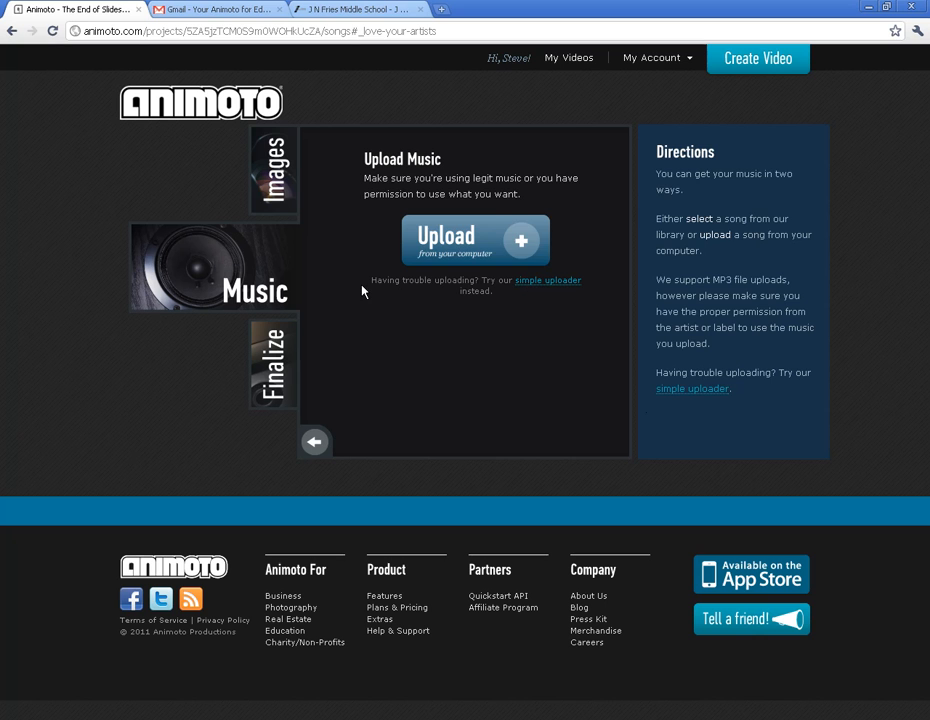
{"action": "left_click", "coordinate": [315, 441]}
Choose "El Cuarto De Tula" by Ocasion from the collection's Latin genre as the soundtrack and continue to finalizing.
{"action": "left_click", "coordinate": [507, 285]}
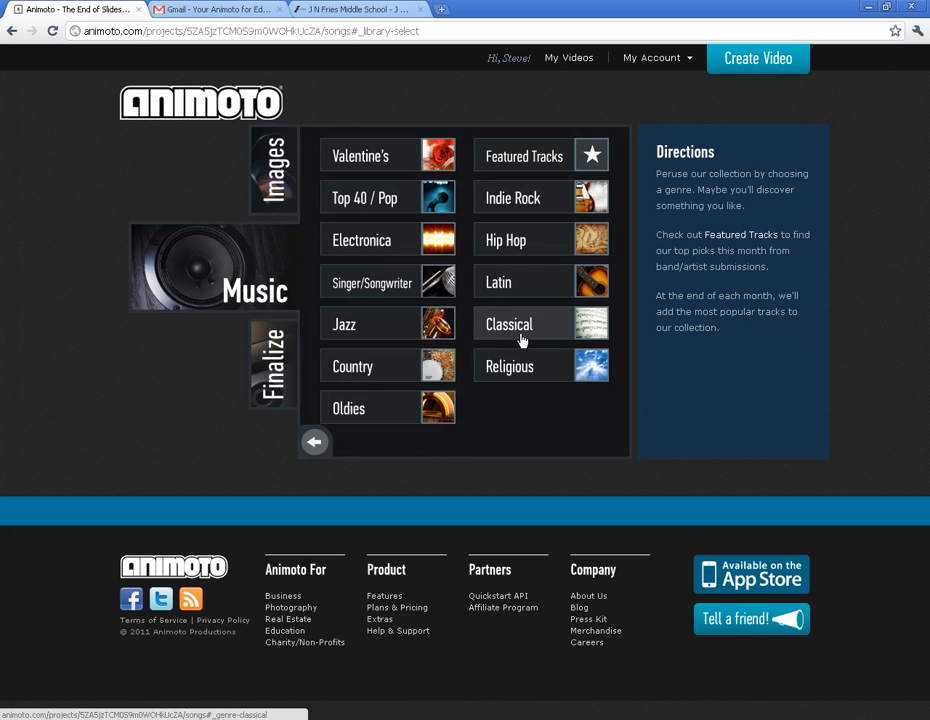
{"action": "left_click", "coordinate": [516, 286]}
{"action": "left_click", "coordinate": [579, 319]}
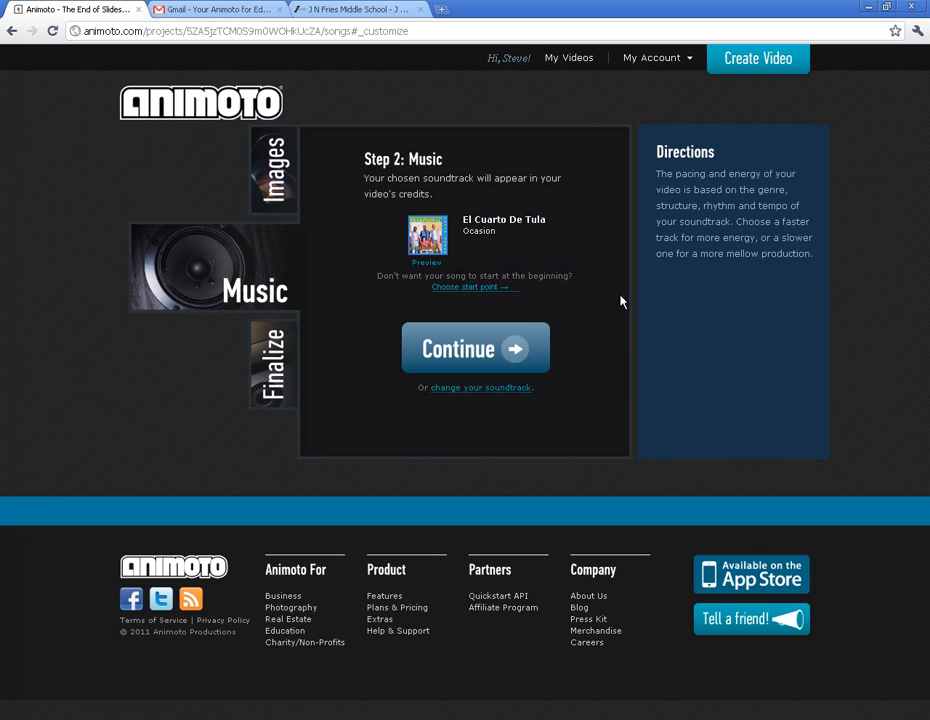
{"action": "left_click", "coordinate": [458, 356]}
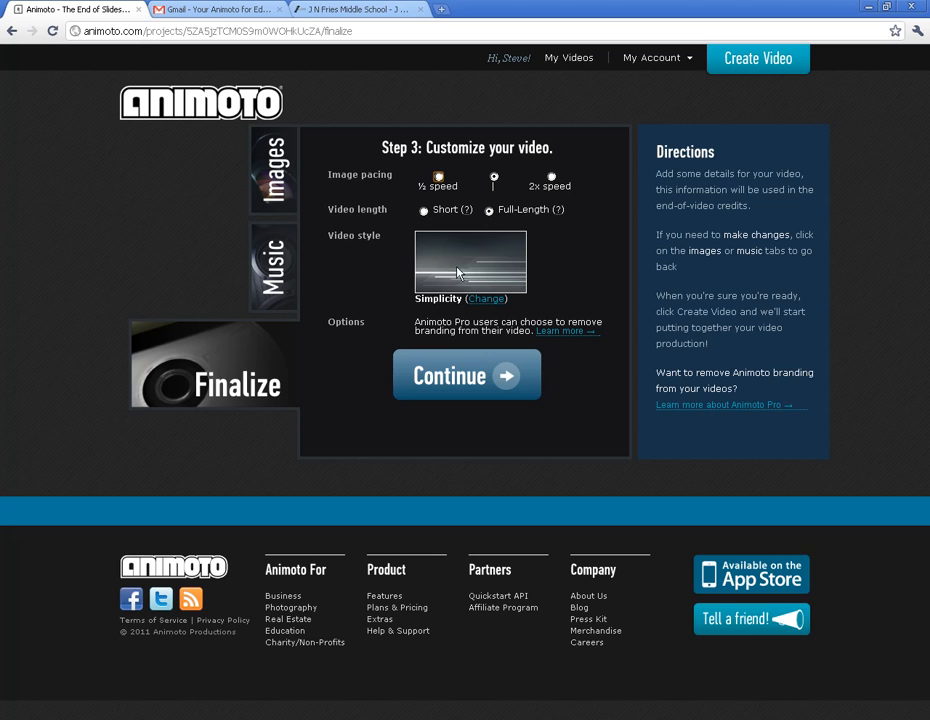
Accept the current pacing, length and style, title the video "Testing" with the description "testing account", and create it.
{"action": "left_click", "coordinate": [450, 384]}
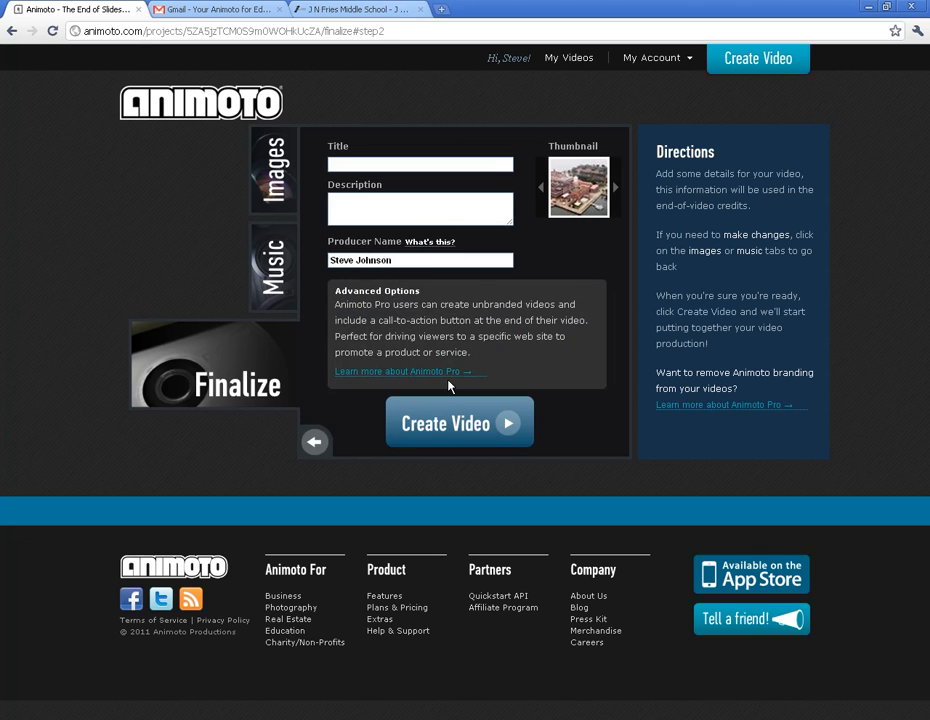
{"action": "left_click", "coordinate": [375, 164]}
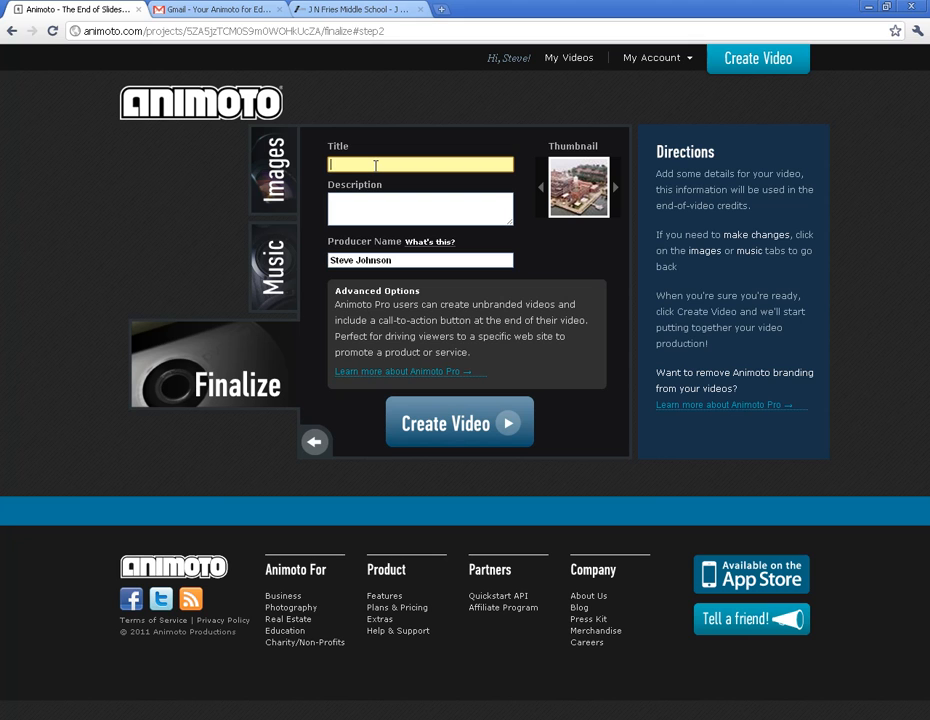
{"action": "type", "text": "Testing"}
{"action": "left_click", "coordinate": [402, 209]}
{"action": "type", "text": "testing account"}
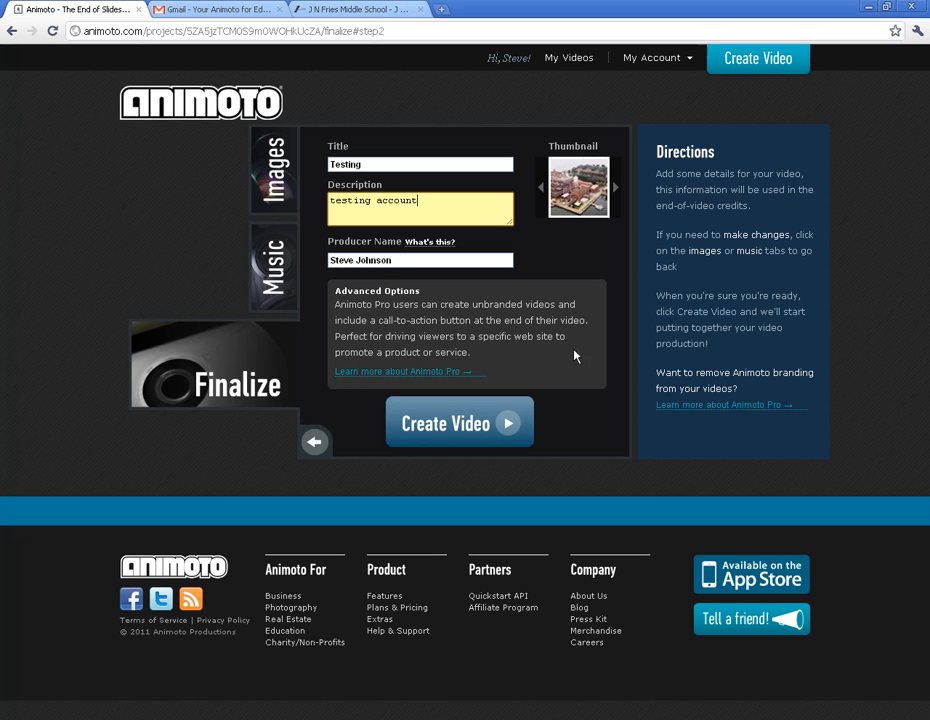
{"action": "left_click", "coordinate": [457, 425]}
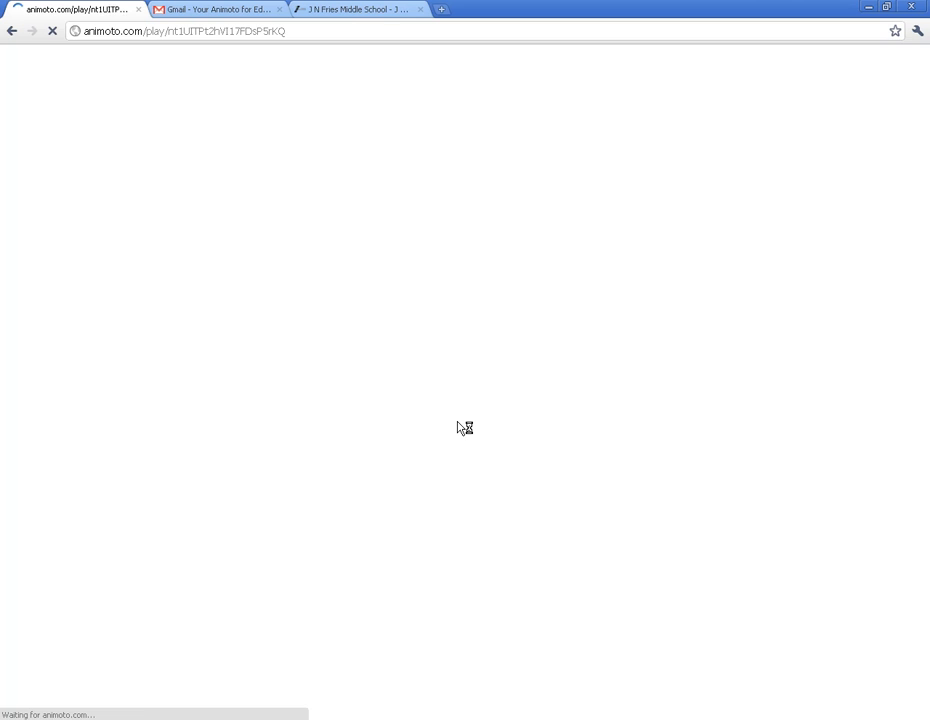